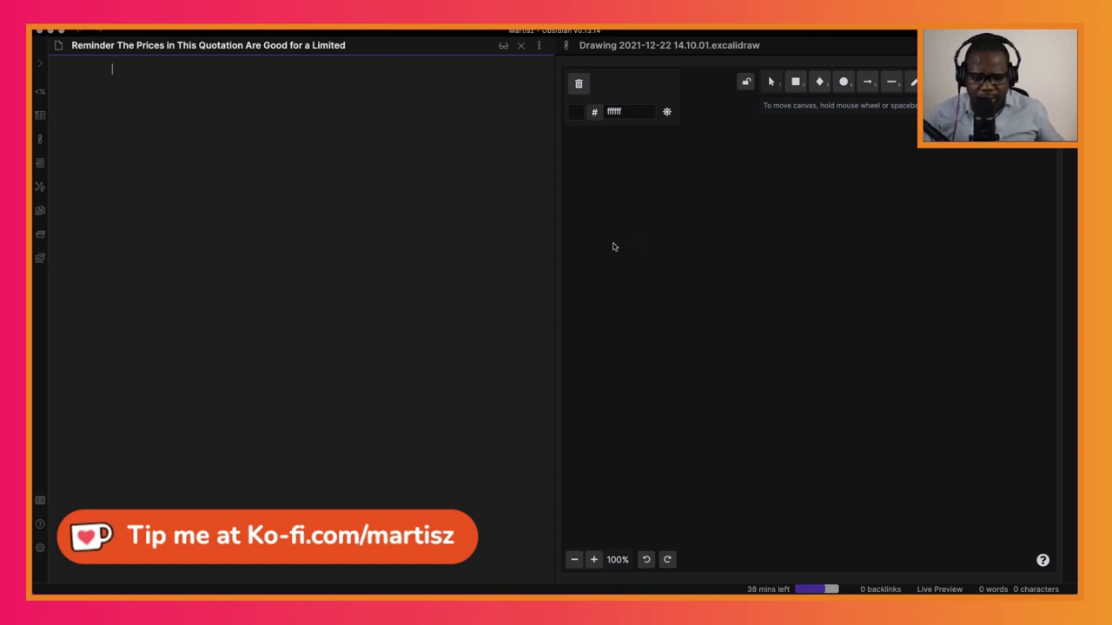
- Sketch a freehand oval, a slanted line and box shapes on the Excalidraw canvas
{"action": "left_click", "coordinate": [670, 249]}
{"action": "key", "text": "x"}
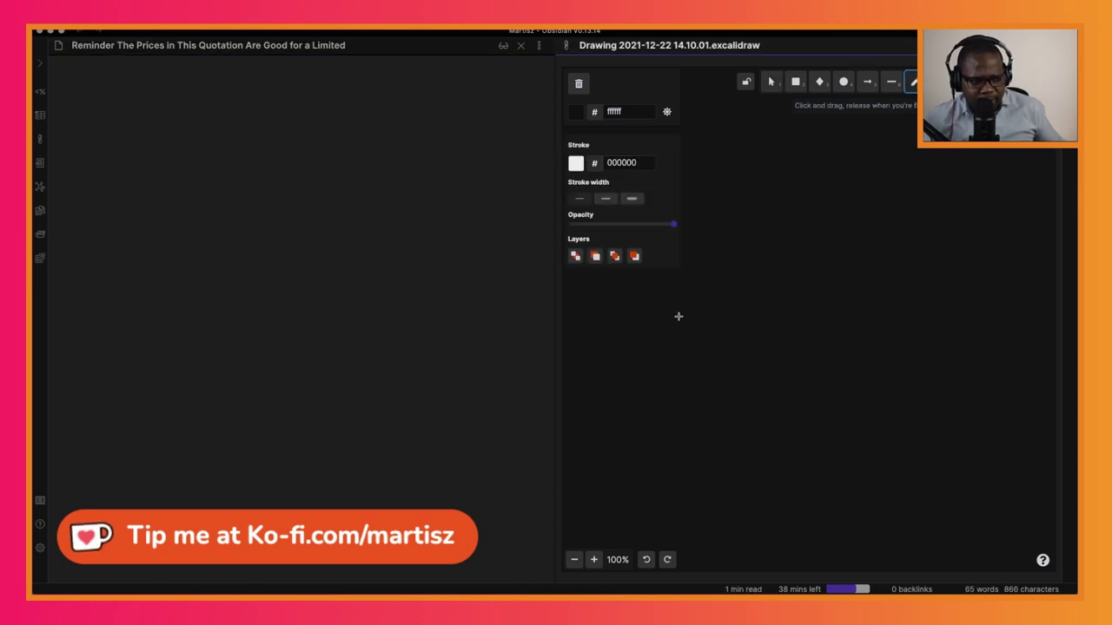
{"action": "left_click_drag", "start_coordinate": [678, 316], "coordinate": [780, 260]}
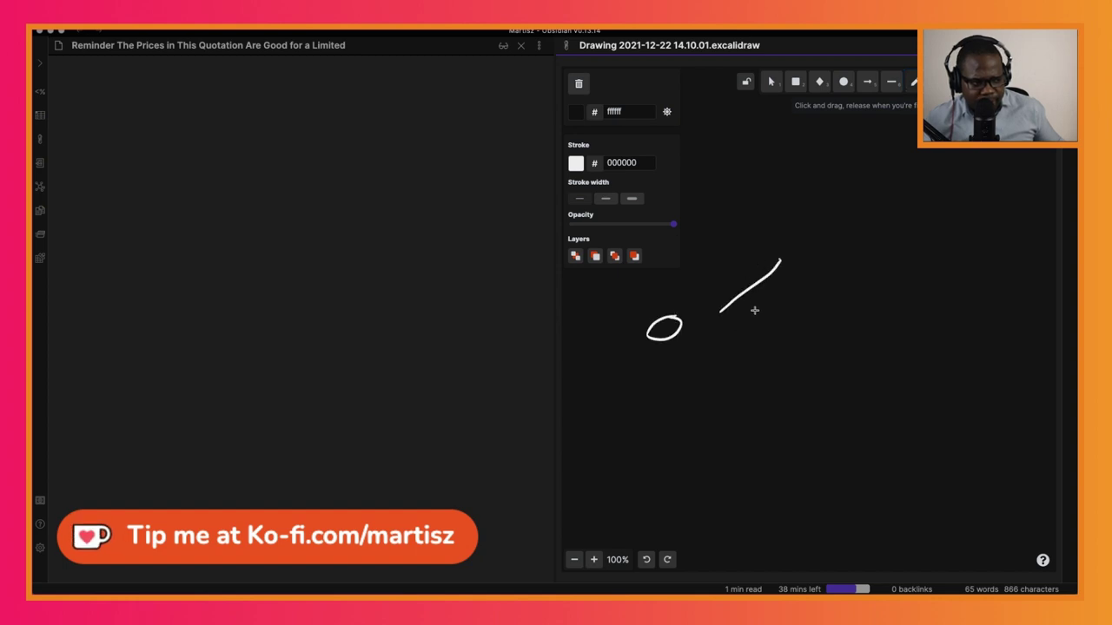
{"action": "left_click_drag", "start_coordinate": [745, 323], "coordinate": [747, 326]}
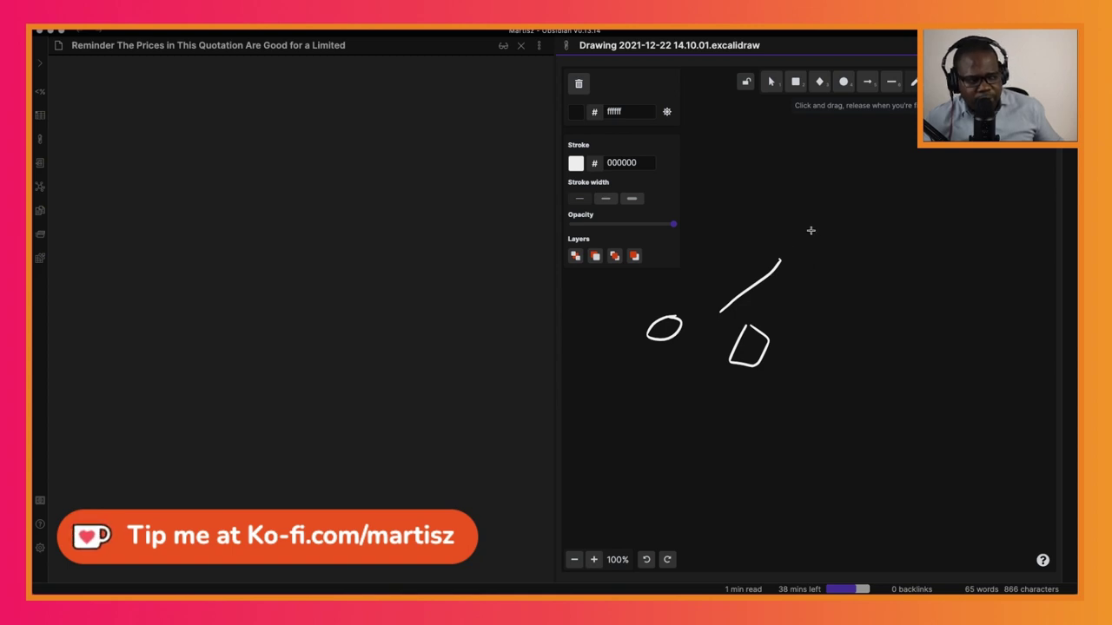
{"action": "left_click_drag", "start_coordinate": [810, 231], "coordinate": [808, 231]}
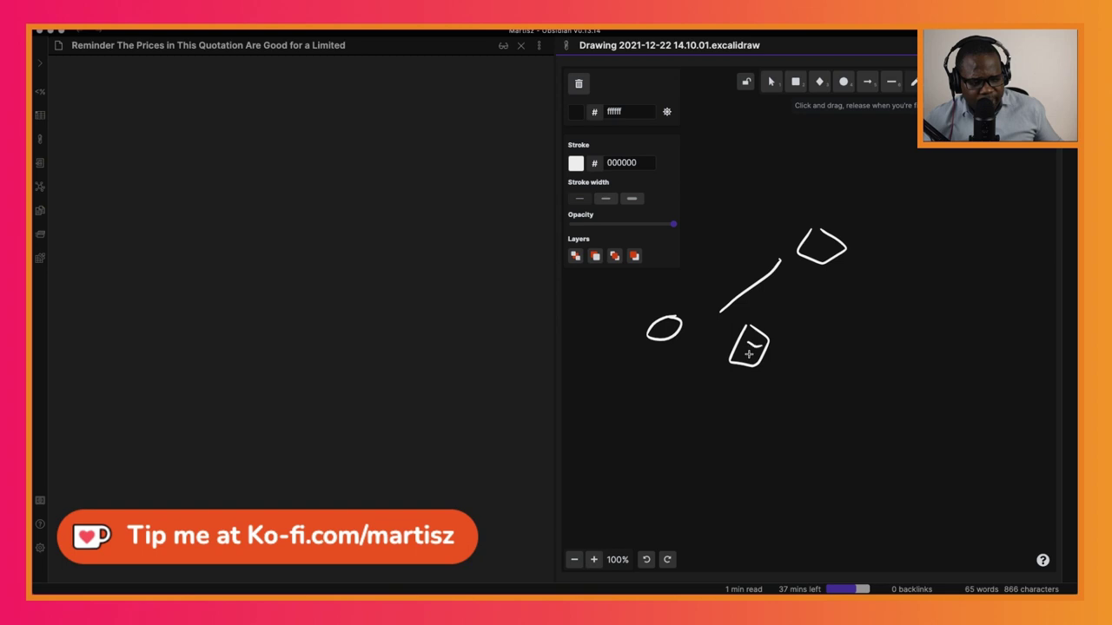
{"action": "left_click_drag", "start_coordinate": [714, 338], "coordinate": [727, 340]}
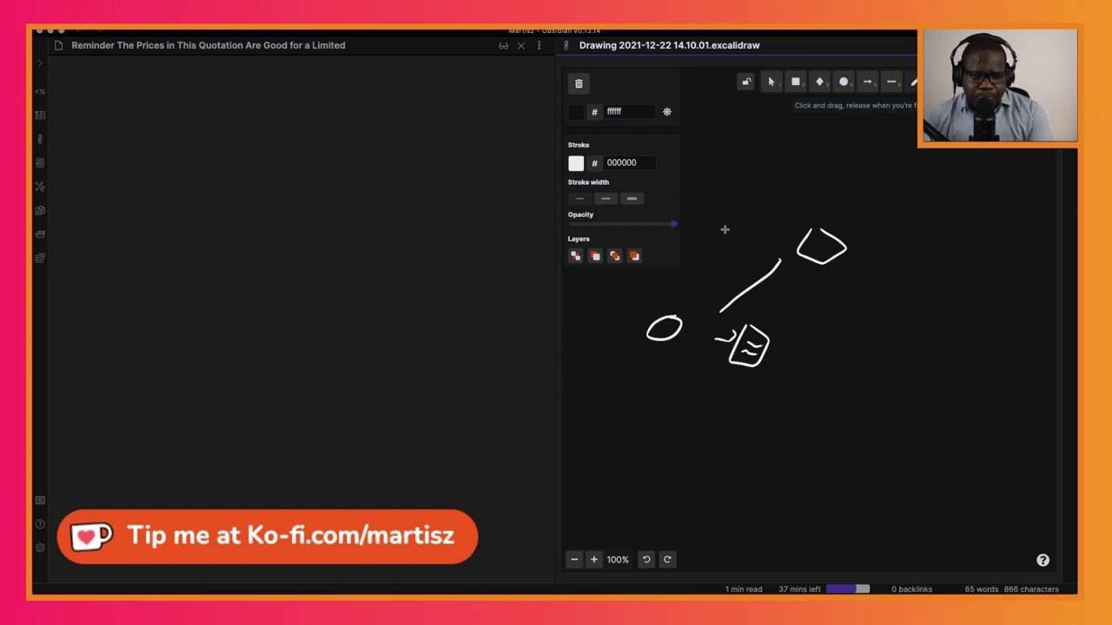
- Paste the Sincerely sign-off with name, title, phone and email placeholders plus Contact and Support links
{"action": "left_click", "coordinate": [278, 100]}
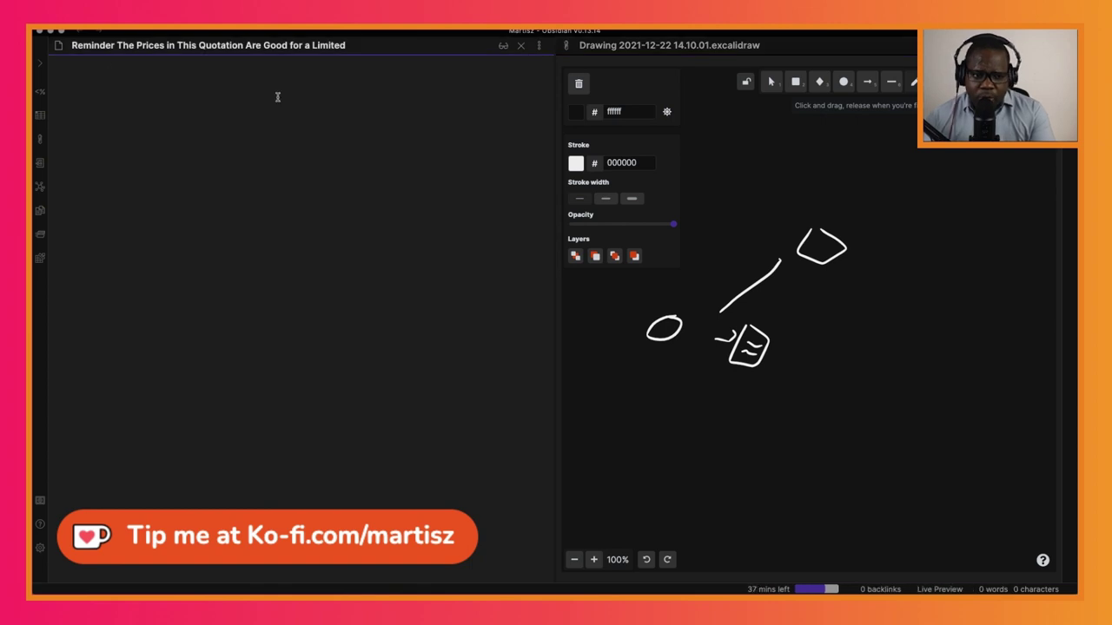
{"action": "key", "text": "ctrl+v"}
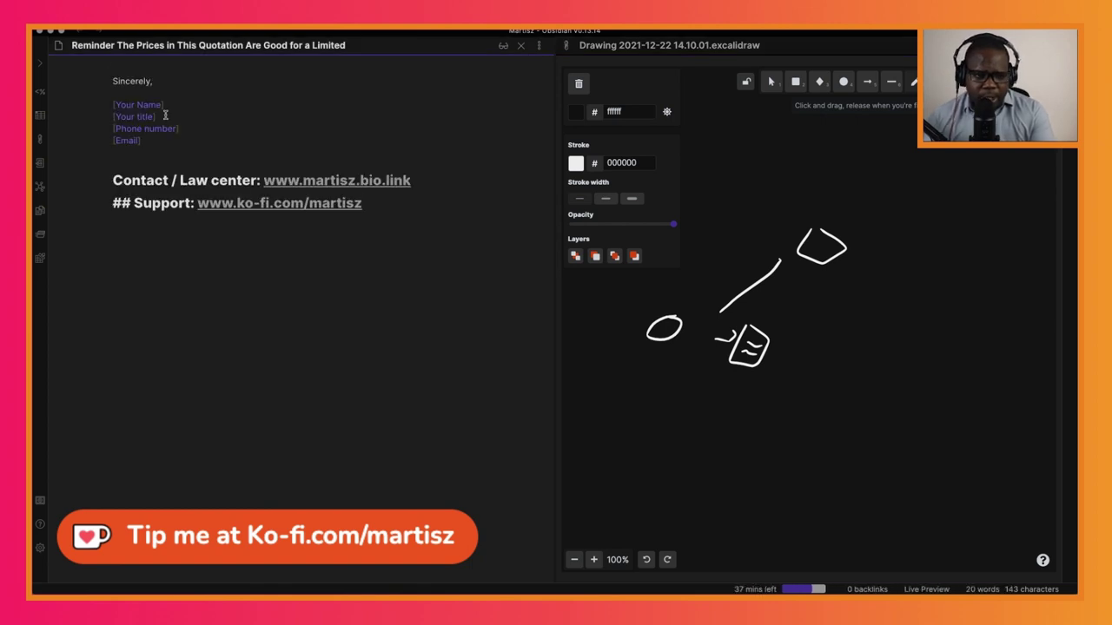
{"action": "left_click", "coordinate": [156, 157]}
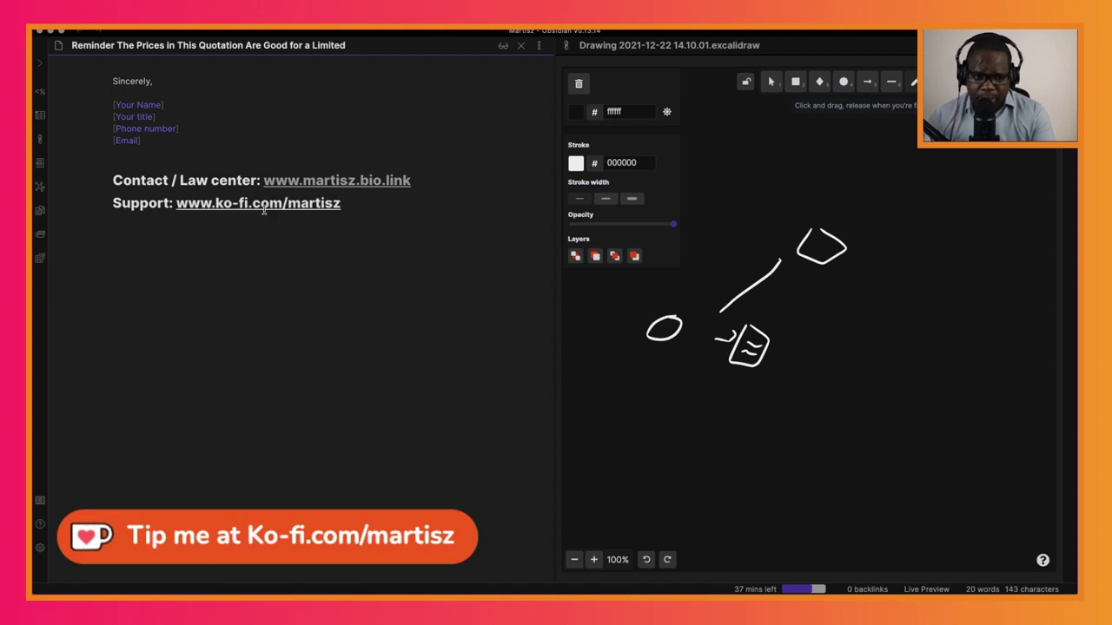
- Add the heading '# Subject: reminder - the prices are good for a limited time' above Sincerely
{"action": "left_click", "coordinate": [130, 65]}
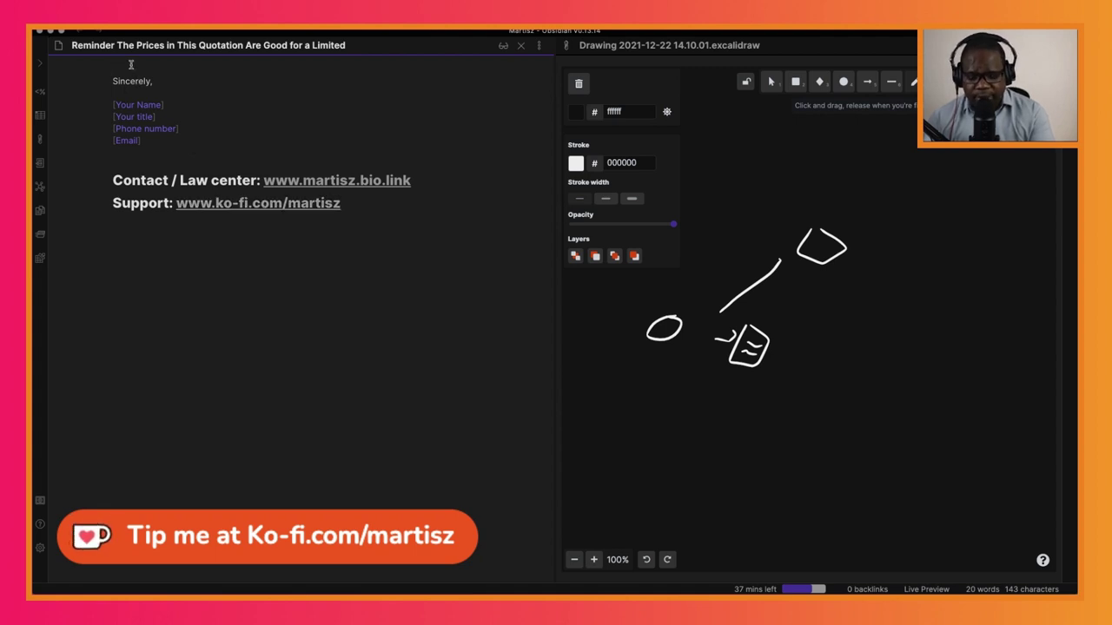
{"action": "key", "text": "Return"}
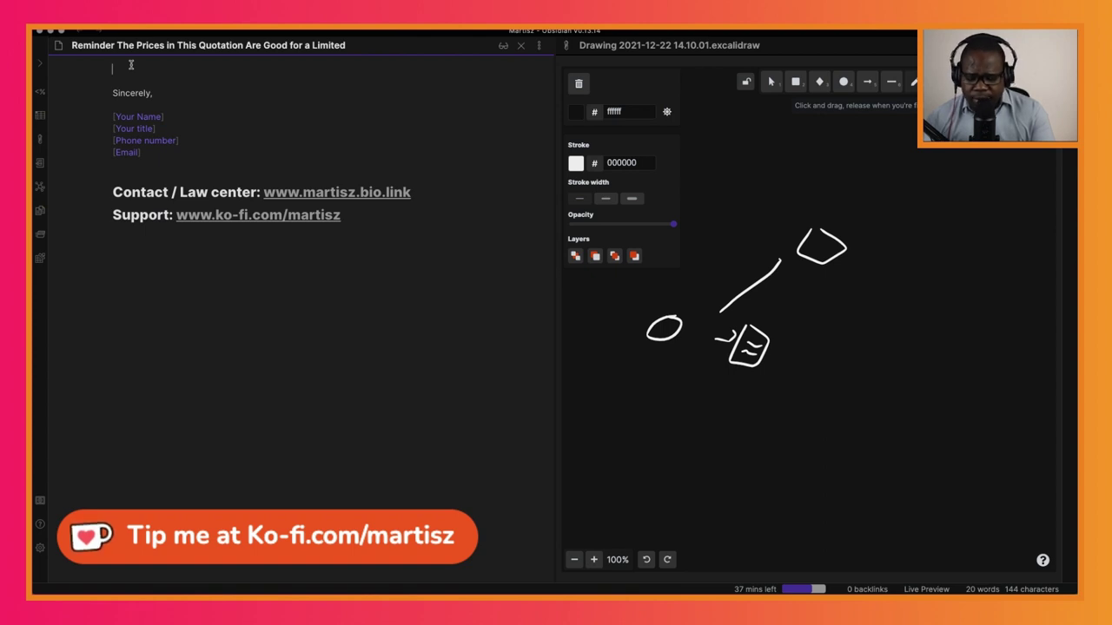
{"action": "type", "text": "#"}
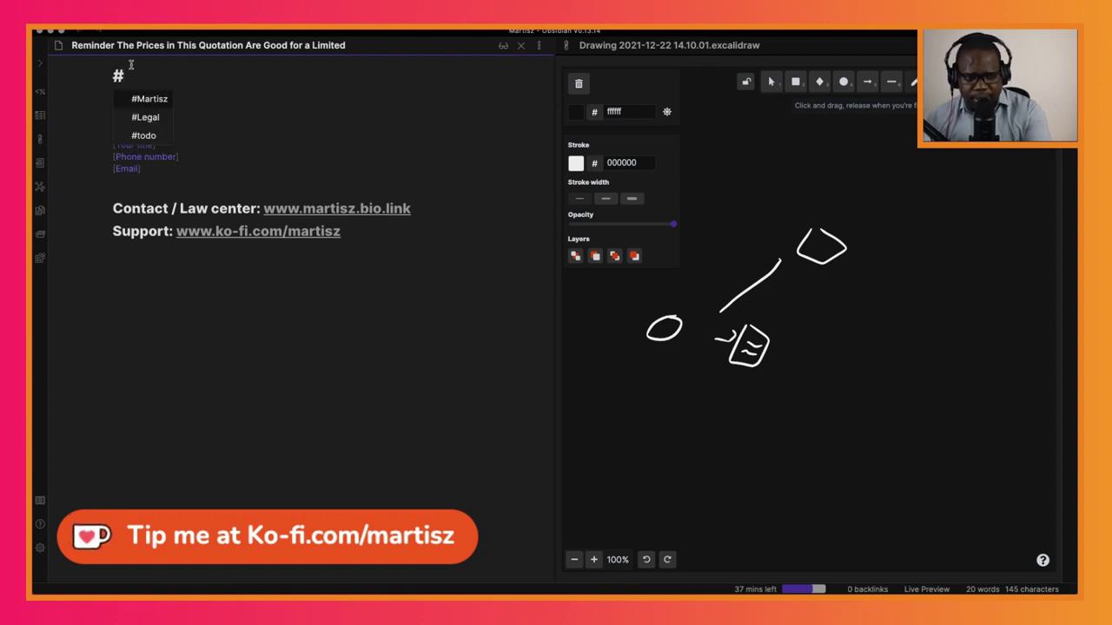
{"action": "type", "text": " Subject"}
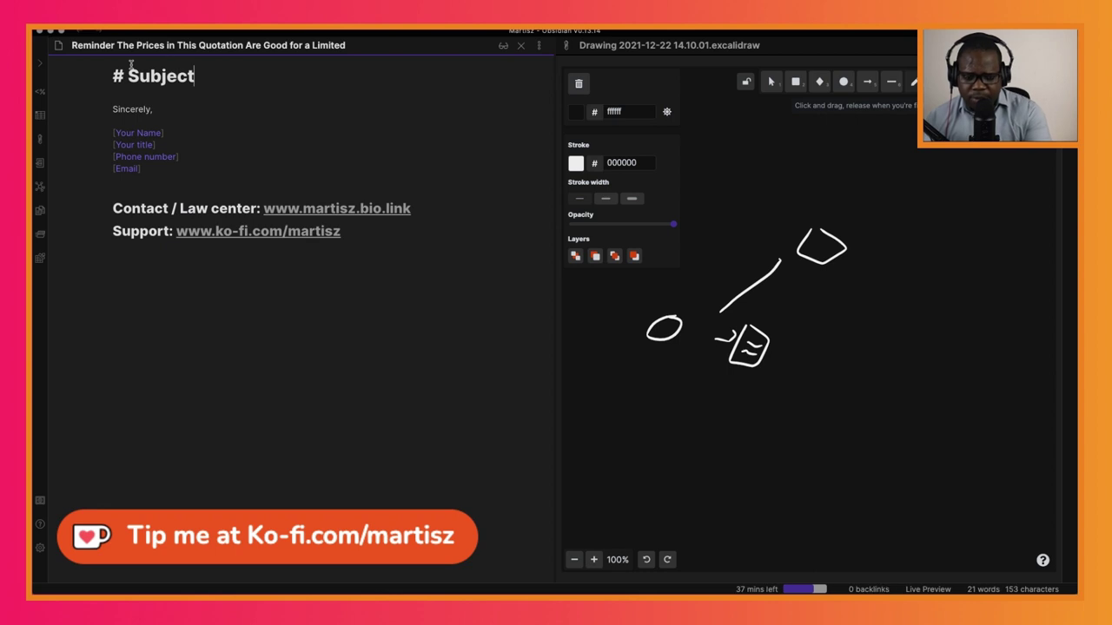
{"action": "type", "text": ":"}
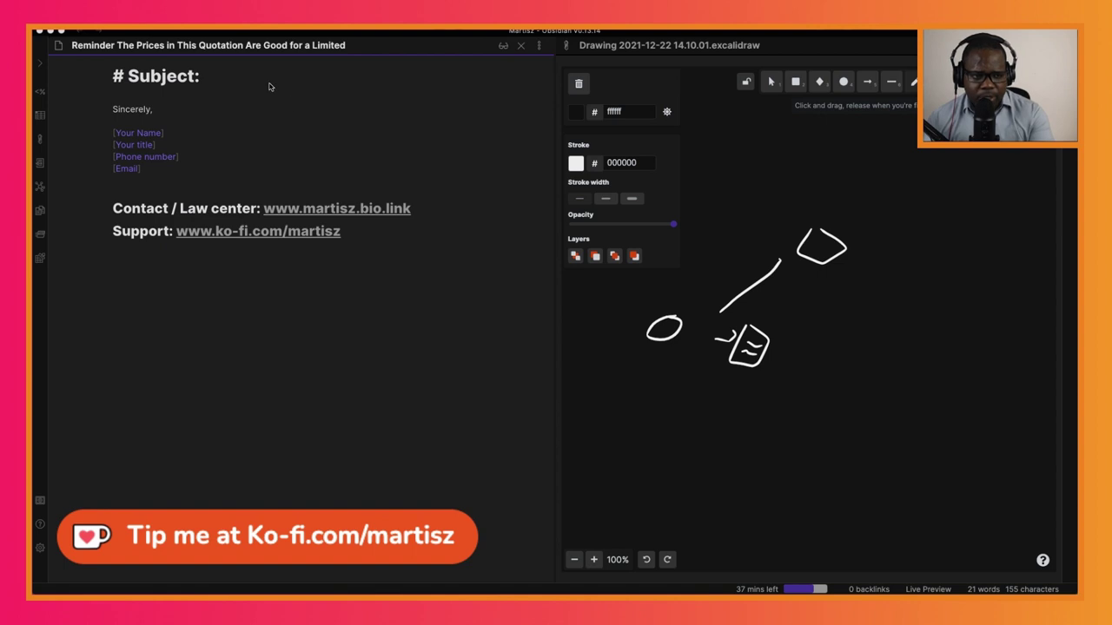
{"action": "type", "text": "Remin"}
{"action": "key", "text": "BackSpace"}
{"action": "key", "text": "BackSpace"}
{"action": "key", "text": "BackSpace"}
{"action": "key", "text": "BackSpace"}
{"action": "key", "text": "BackSpace"}
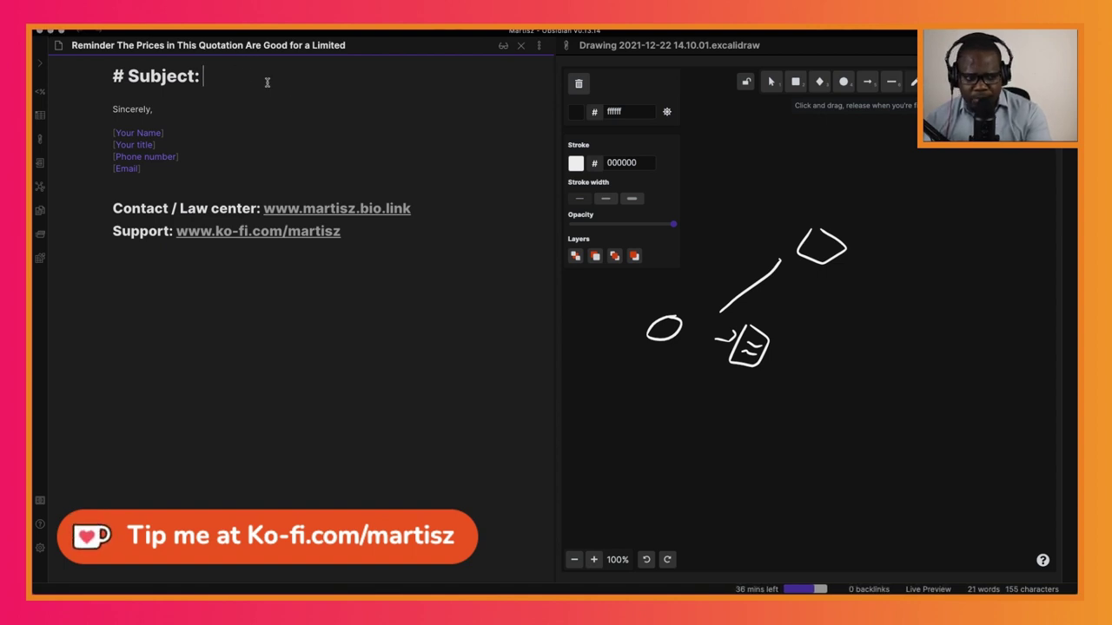
{"action": "type", "text": "reminder"}
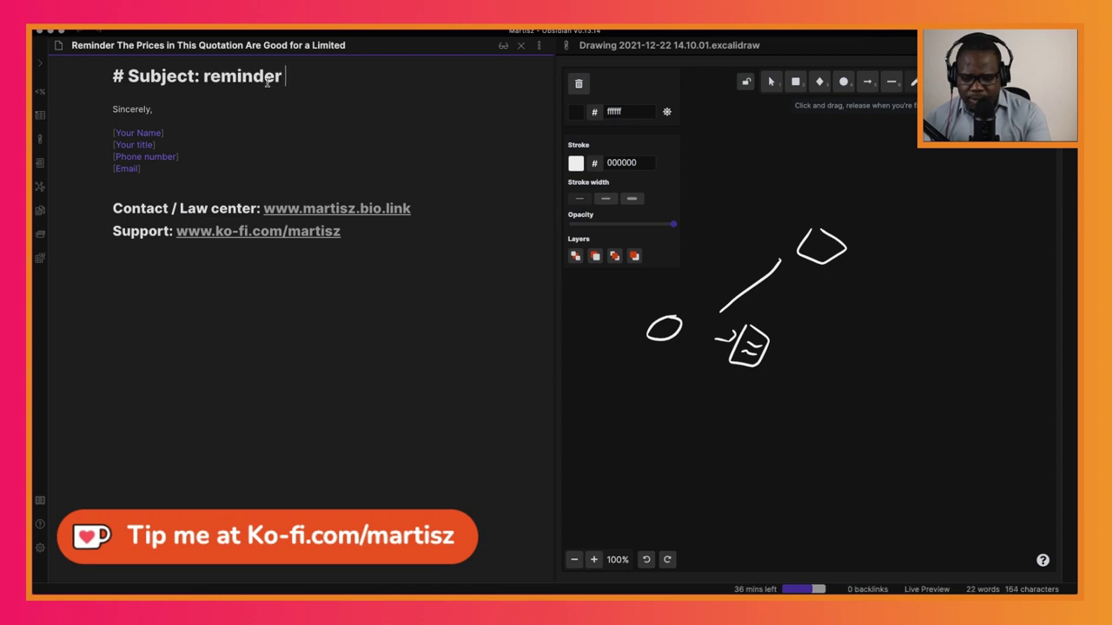
{"action": "type", "text": "The"}
{"action": "key", "text": "BackSpace"}
{"action": "key", "text": "BackSpace"}
{"action": "key", "text": "BackSpace"}
{"action": "type", "text": "the "}
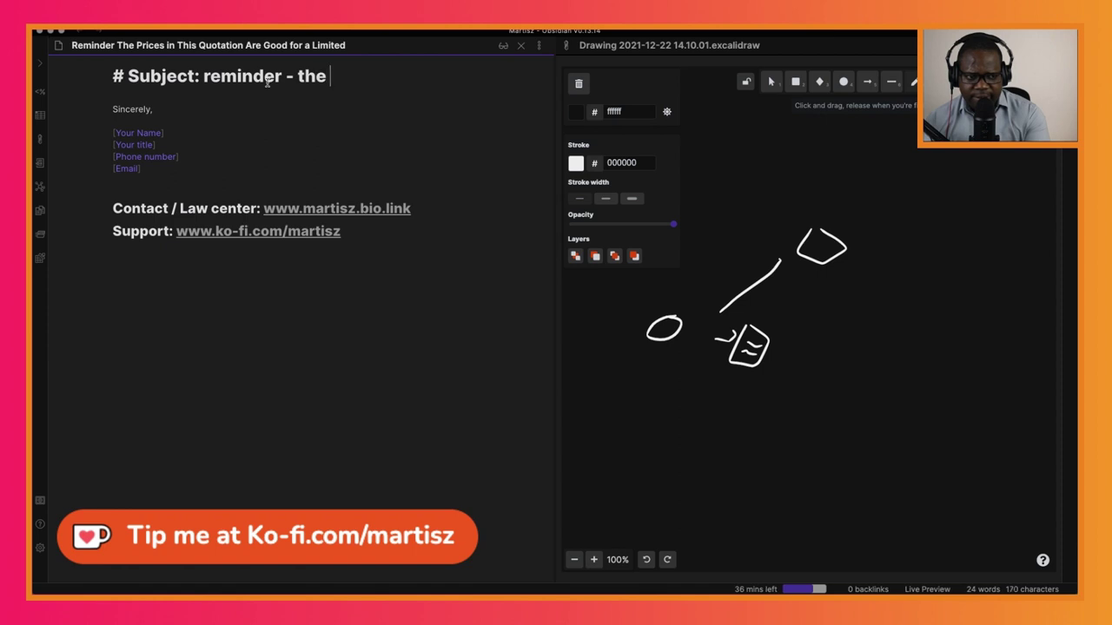
{"action": "type", "text": "pi"}
{"action": "type", "text": "ices "}
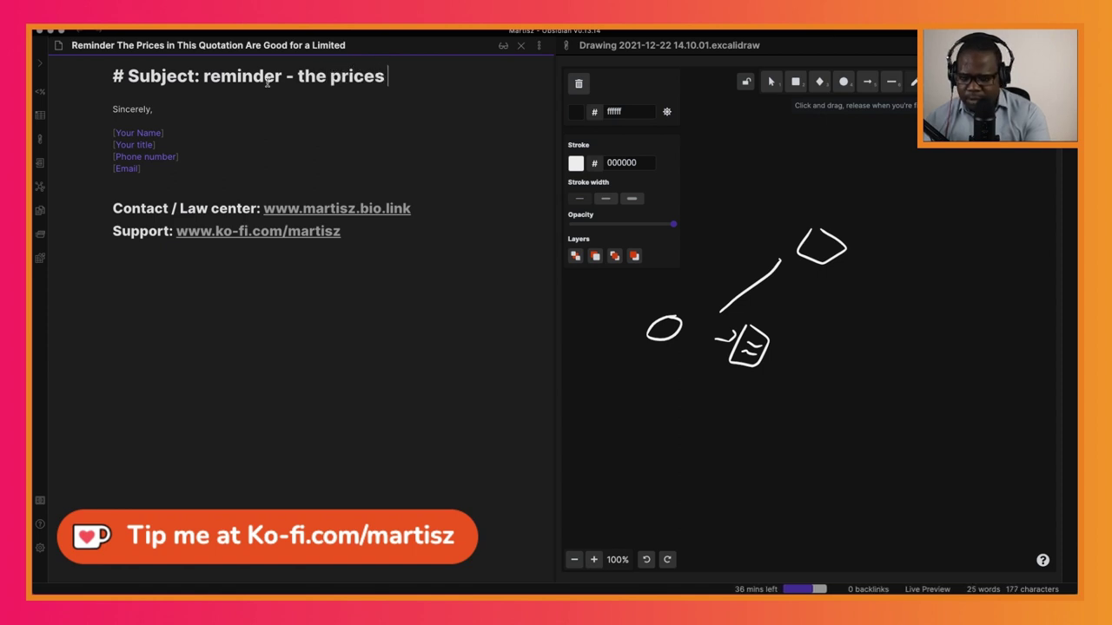
{"action": "type", "text": "are goo"}
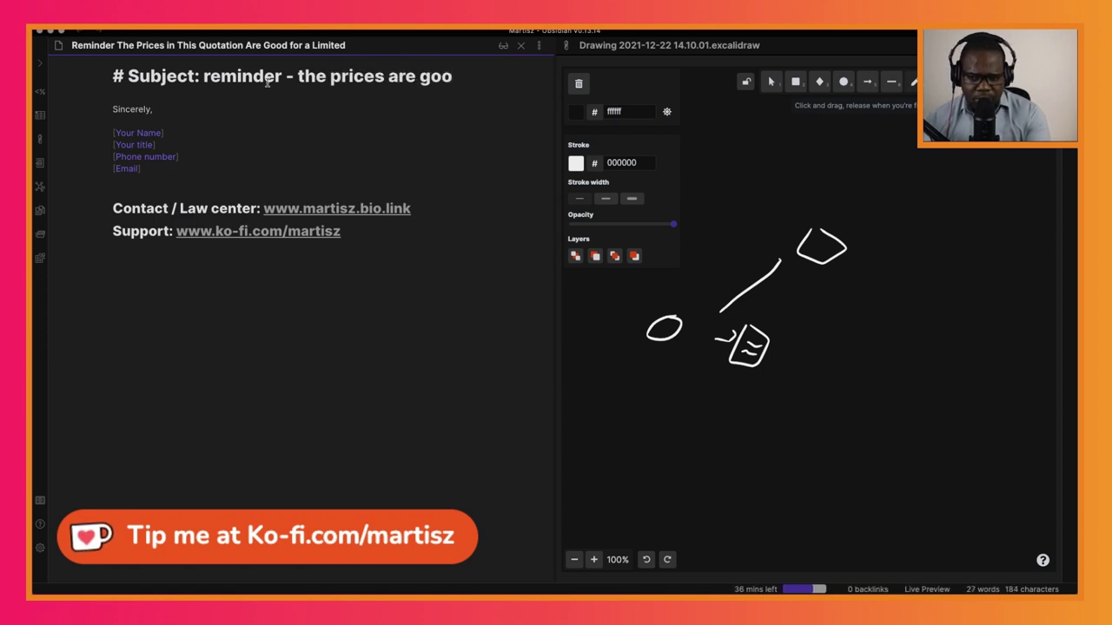
{"action": "type", "text": "d for a limited time"}
{"action": "key", "text": "Return"}
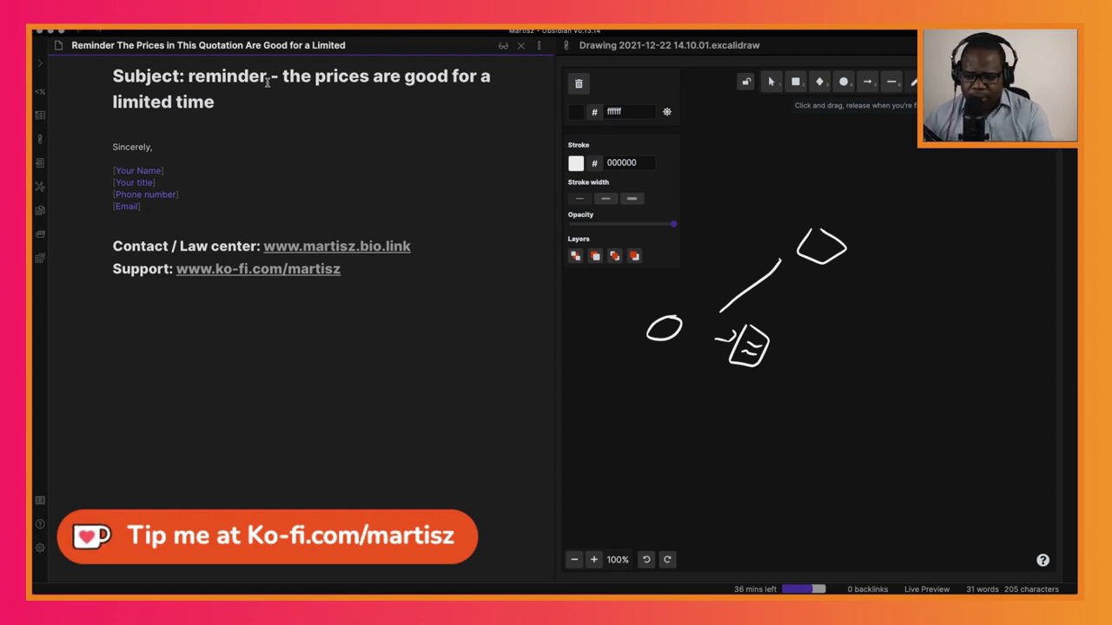
- Write the salutation 'Dear [name],' and the quotation-deadline reminder paragraph
{"action": "key", "text": "Return"}
{"action": "type", "text": "Dear [name],"}
{"action": "key", "text": "Return"}
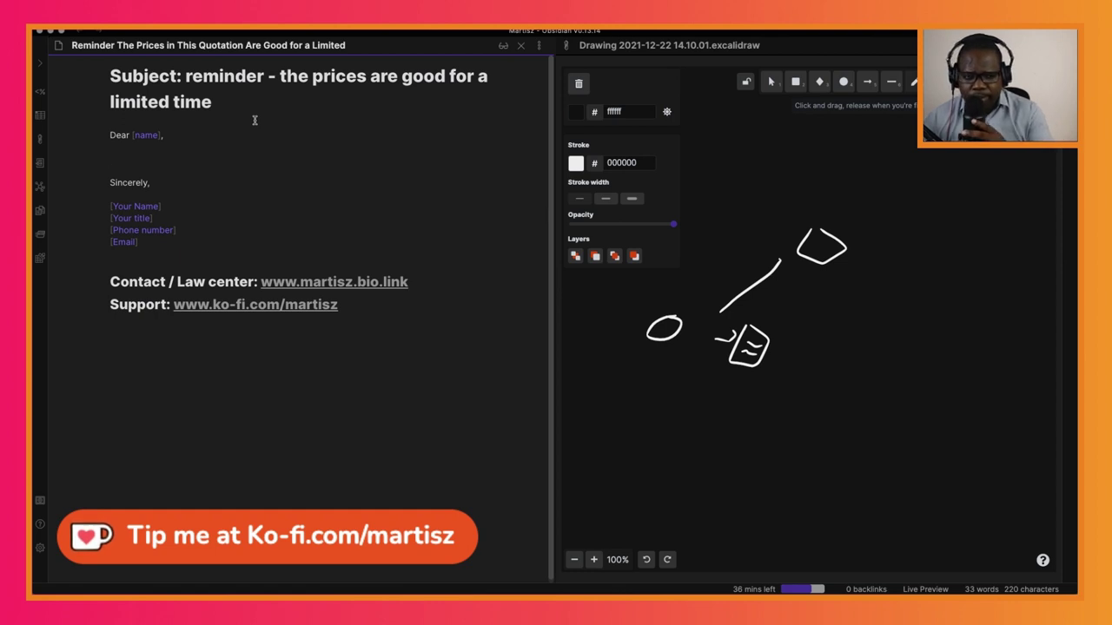
{"action": "type", "text": "This is just a reminder that the terms and prices on the enclosed quotation are good until [date]."}
{"action": "key", "text": "Return"}
{"action": "key", "text": "Return"}
- Add the shopping-around, requote and 'one solution' body paragraphs
{"action": "type", "text": "If you have been shopping around, you may be thinking of [Your product/services], that is/are slightly different than what we quoted you."}
{"action": "key", "text": "Return"}
{"action": "key", "text": "Return"}
{"action": "type", "text": "In that case, give me a call. We'd be happy to requote on your new specification."}
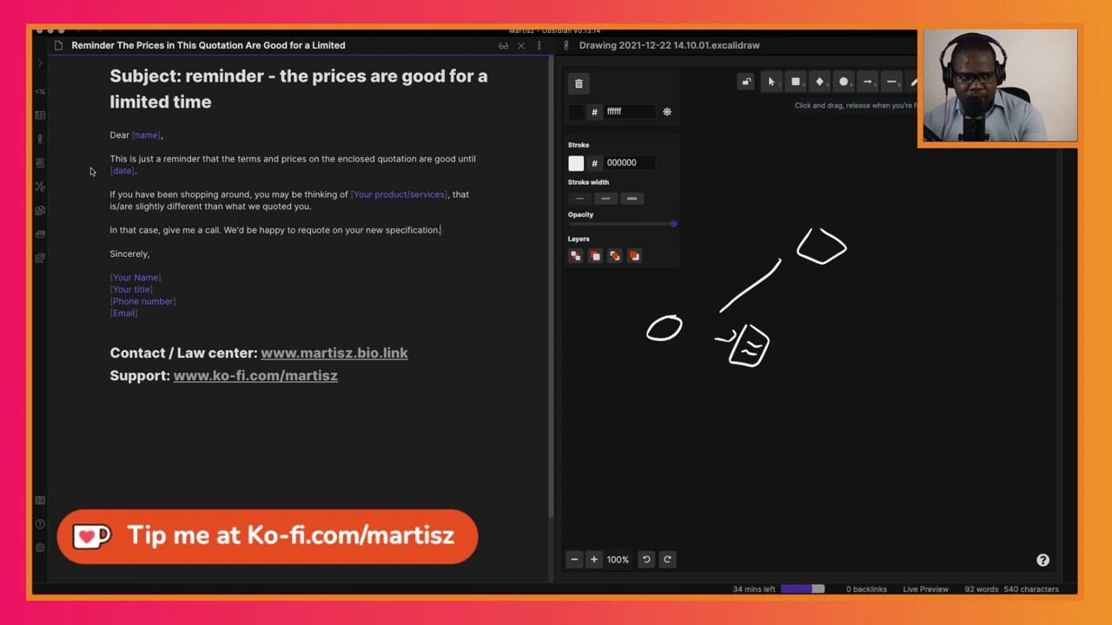
{"action": "type", "text": " We can even provide serveral different quotes for various possib"}
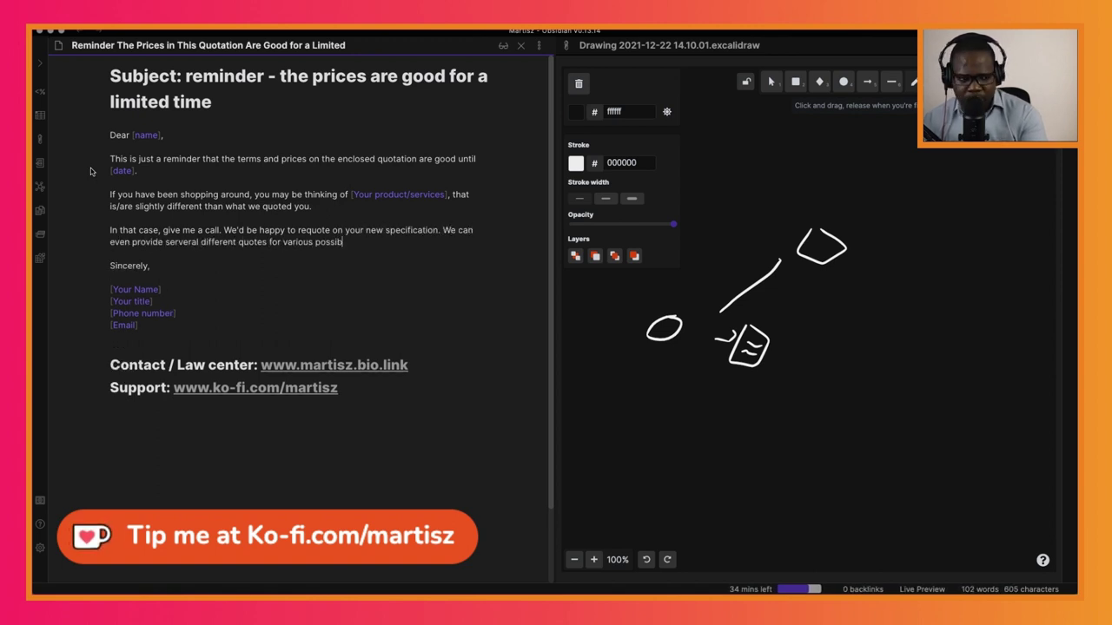
{"action": "type", "text": "ilities, to aid you in your decision-making."}
{"action": "key", "text": "Return"}
{"action": "key", "text": "Return"}
{"action": "type", "text": "Just one other thing to keep in mind: There's"}
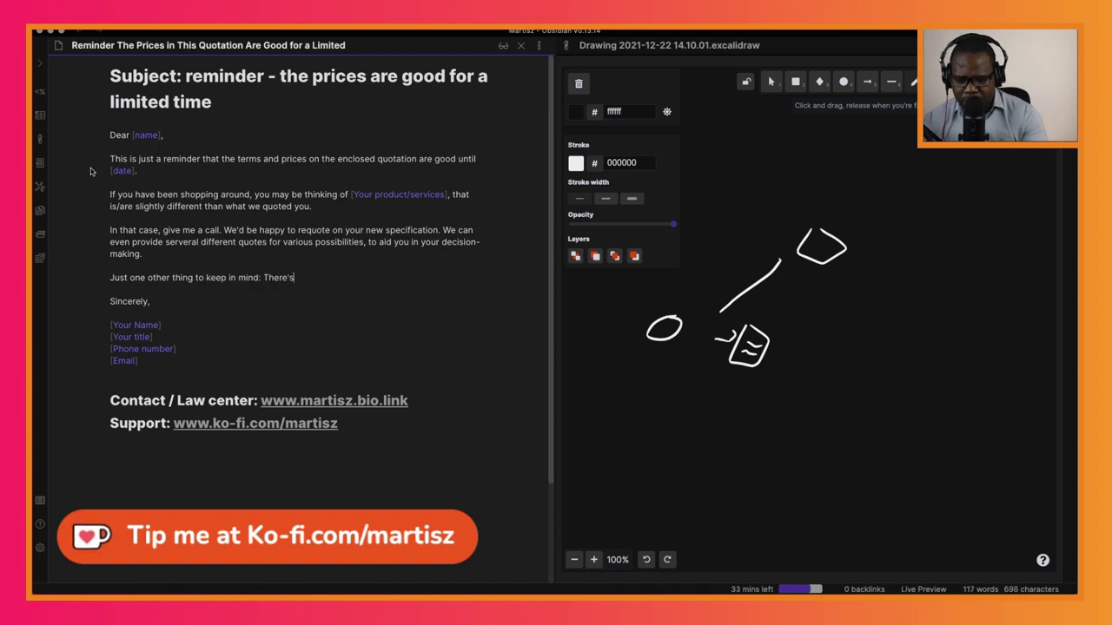
{"action": "type", "text": " rarely just \"one solution\" to a given business cha"}
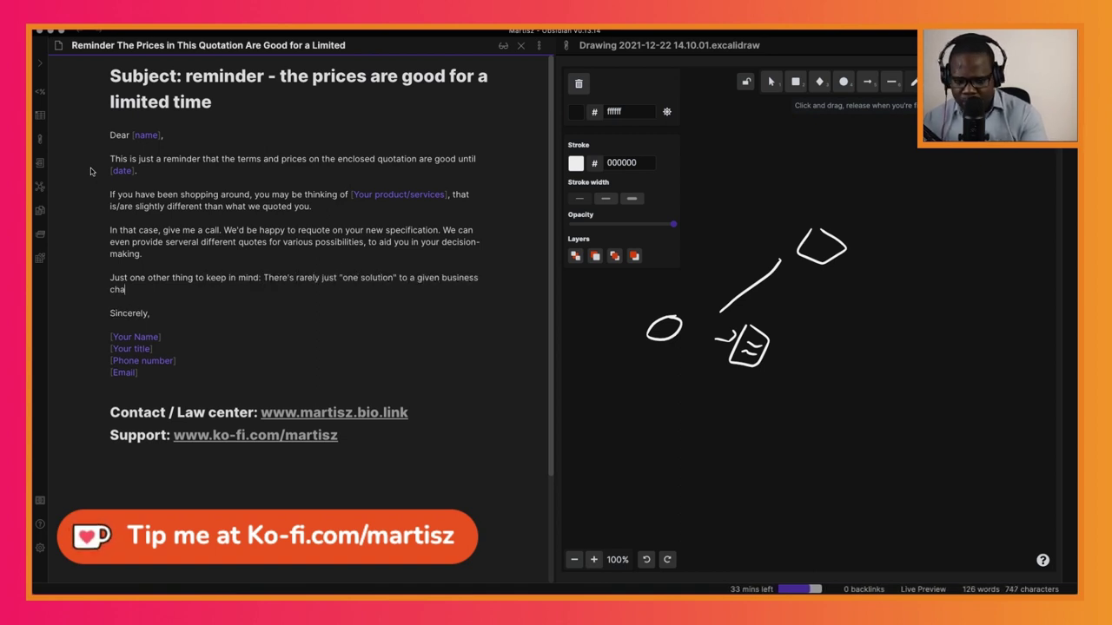
{"action": "type", "text": "llenge. If you're still uncertain, please call us. We can recommend different alternatives that can satisfactorily meet any requirement - and budget."}
{"action": "key", "text": "Return"}
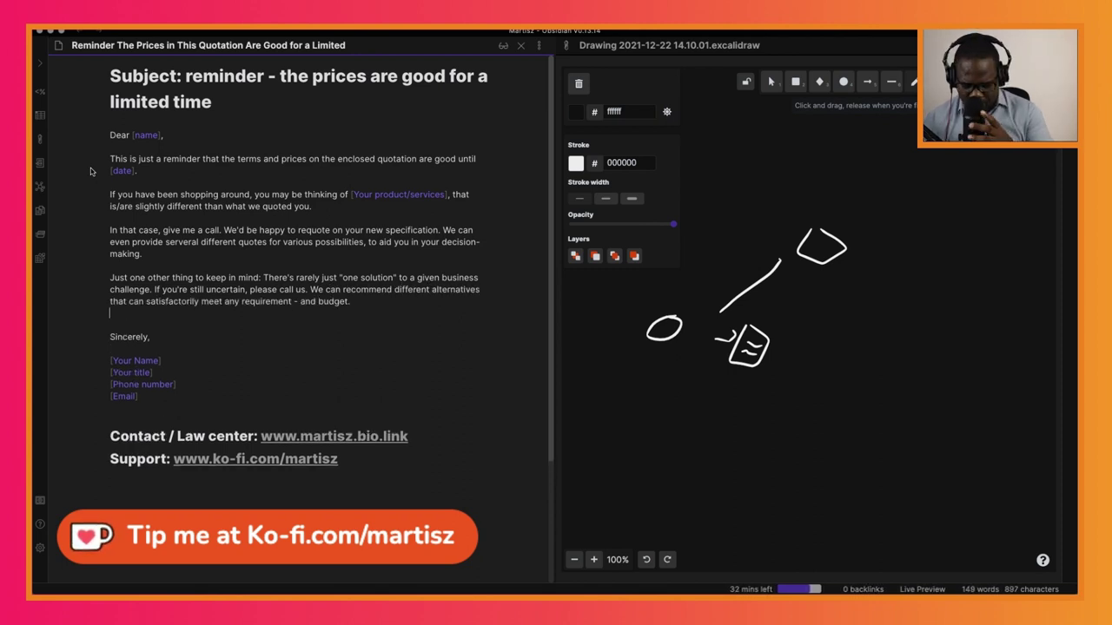